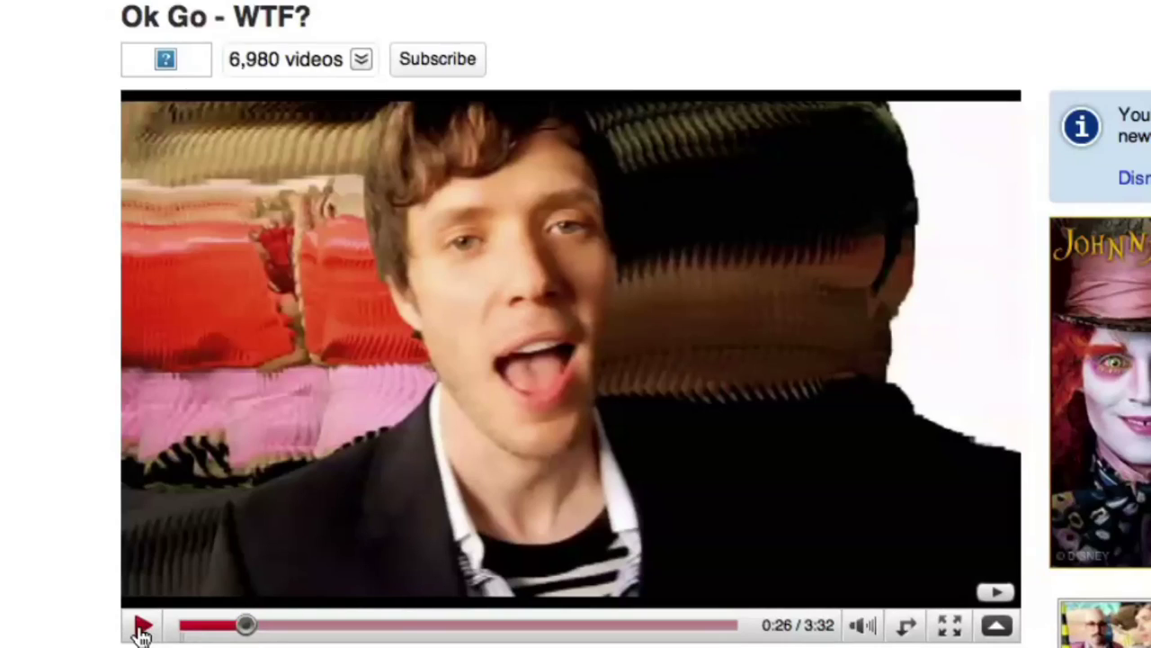
Play the Ok Go 'WTF?' music video on YouTube as a reference
click(141, 628)
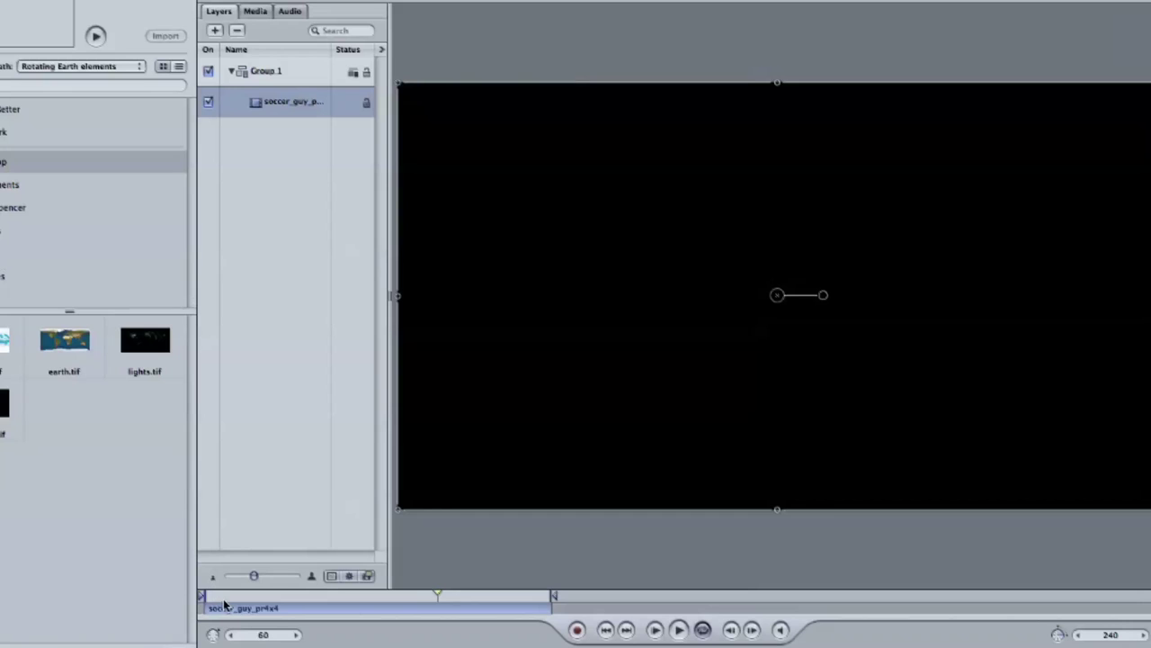
Return the Motion playhead to the first frame and switch to the Safari reference video
drag(218, 596, 213, 596)
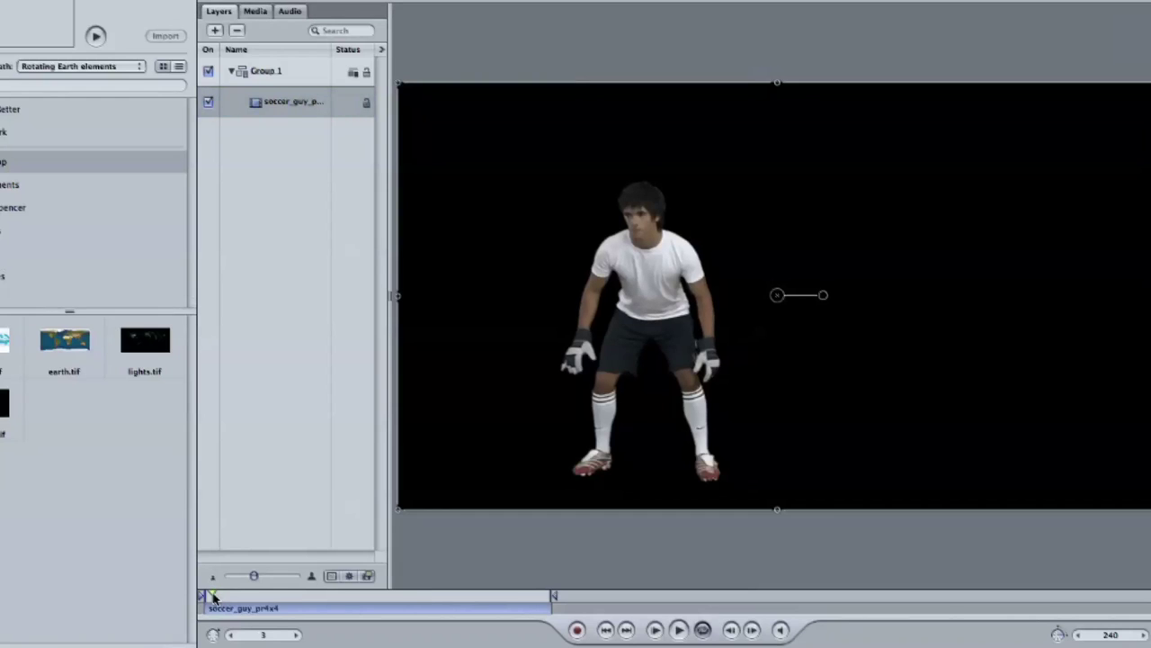
key(super+Tab)
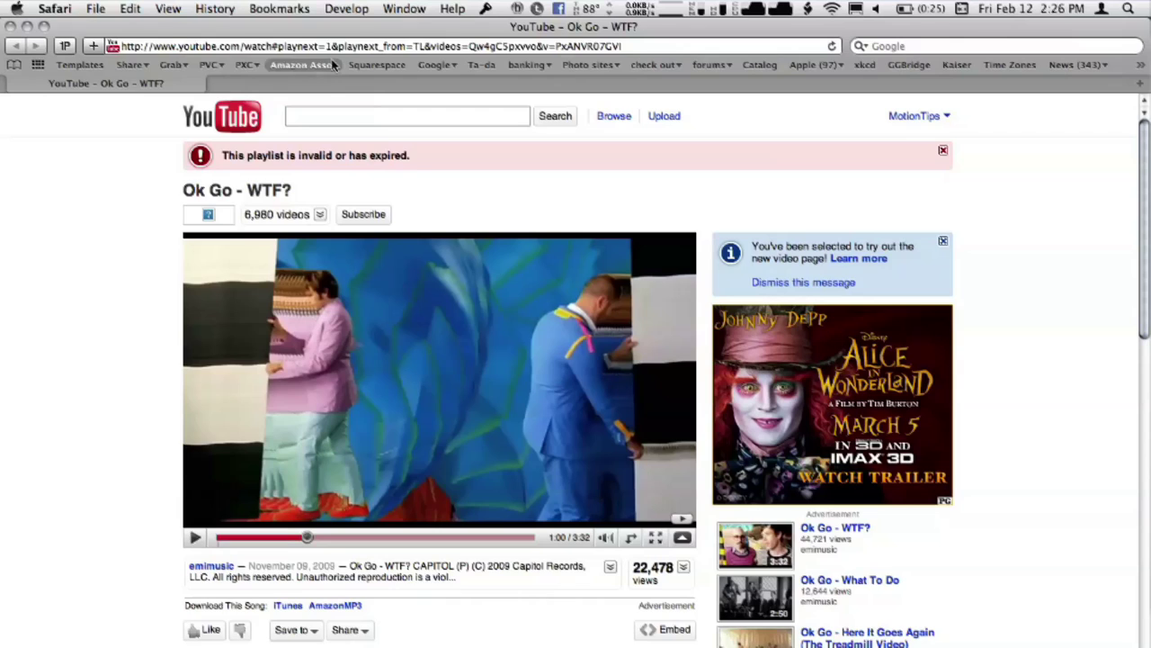
Browse the allbetsareoff.com Crowd Control pre-keyed footage page, then return to Motion
key(super+bracketleft)
scroll(211, 243, up, 2)
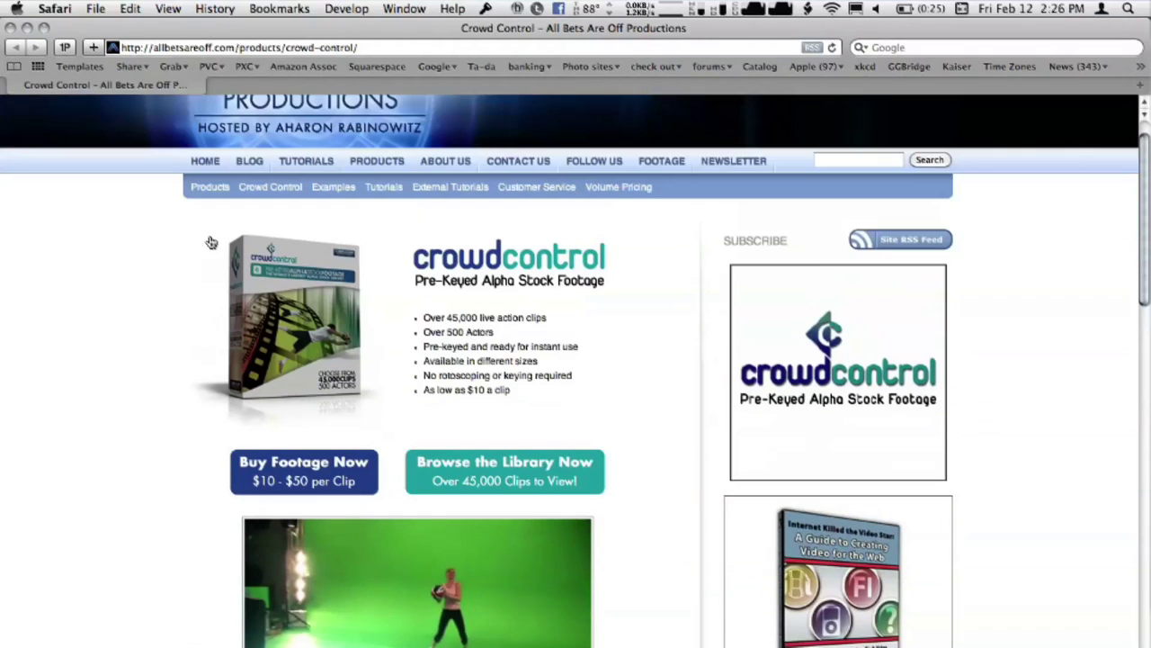
scroll(211, 242, up, 1)
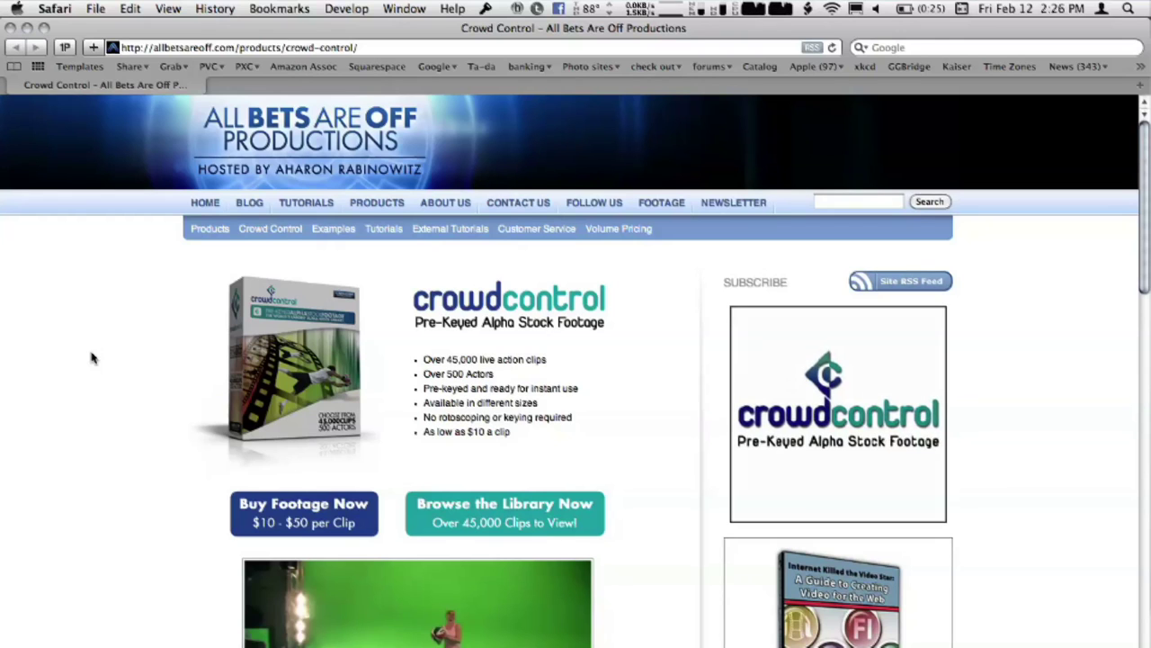
scroll(179, 382, down, 1)
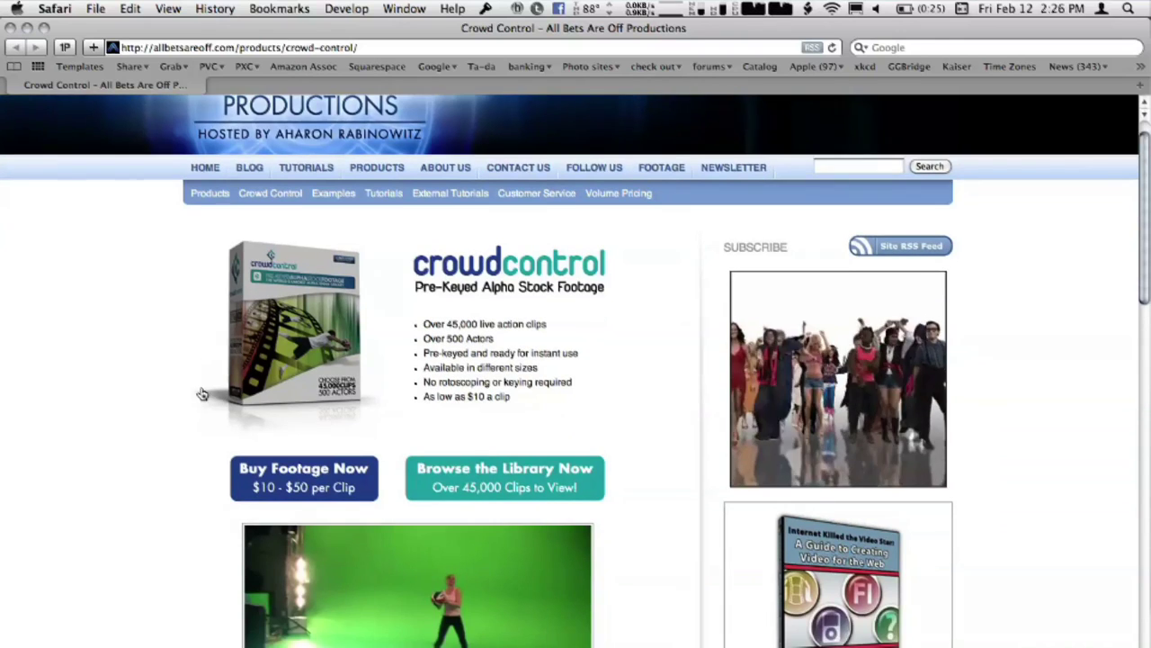
scroll(202, 393, down, 3)
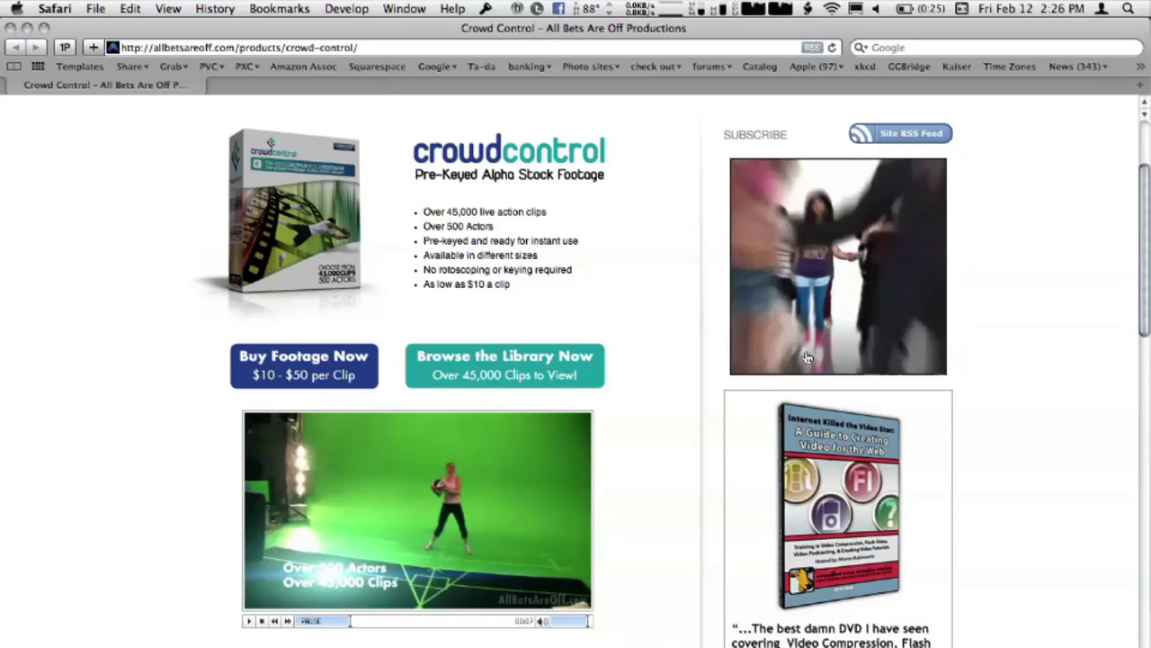
scroll(540, 329, up, 3)
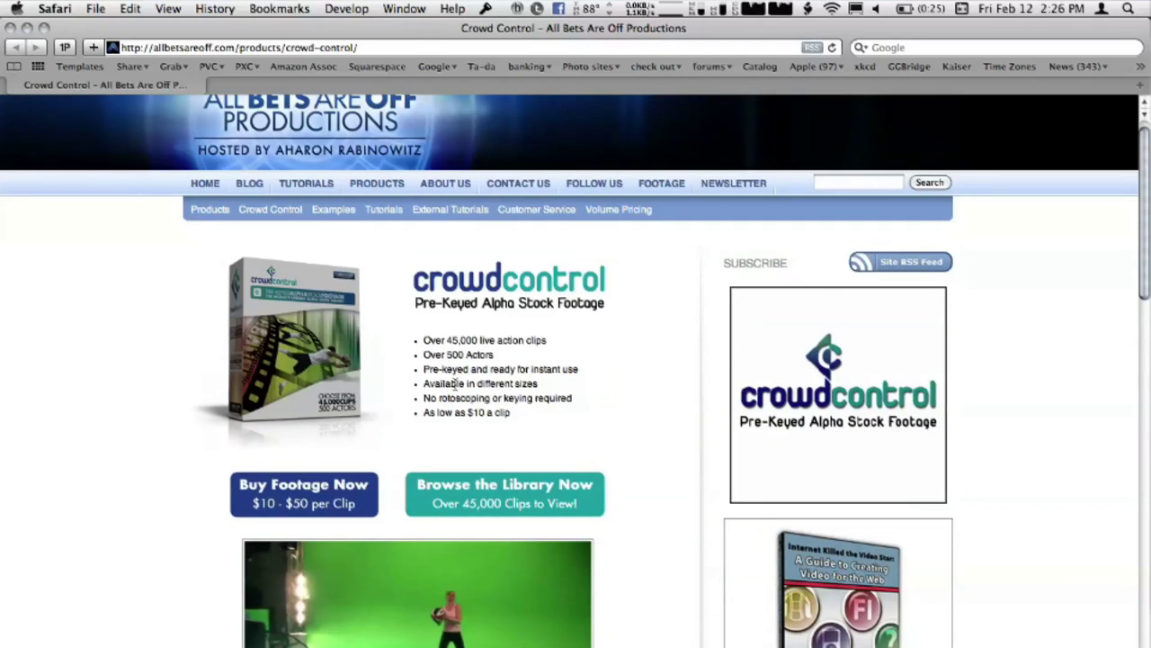
key(super+Tab)
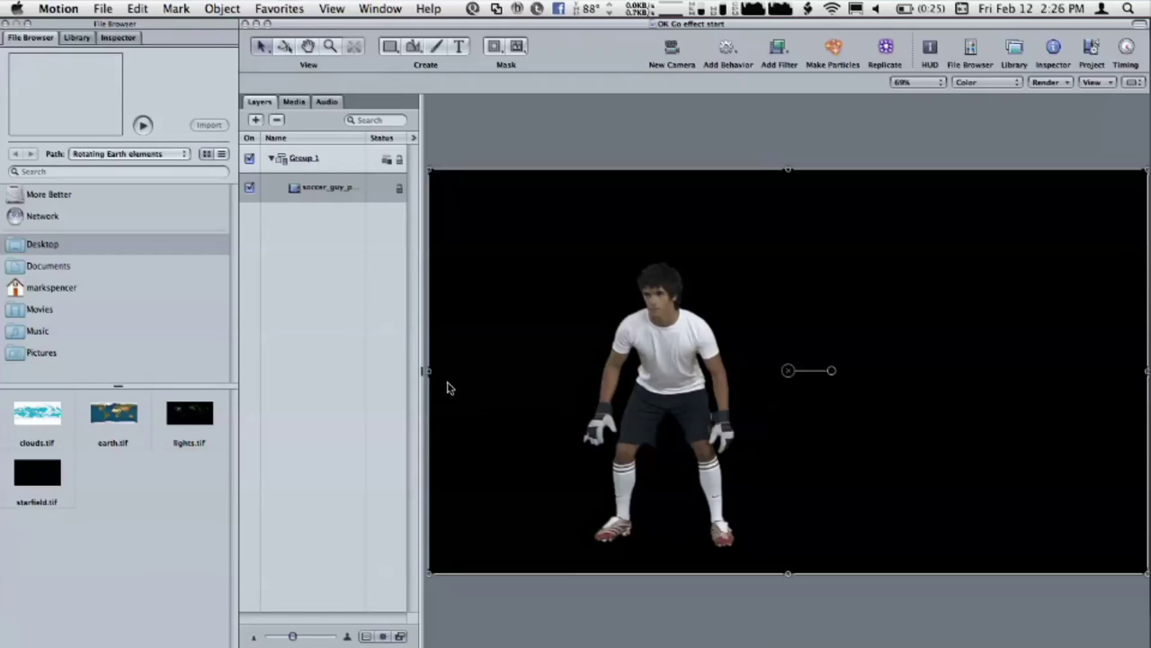
key(super+j)
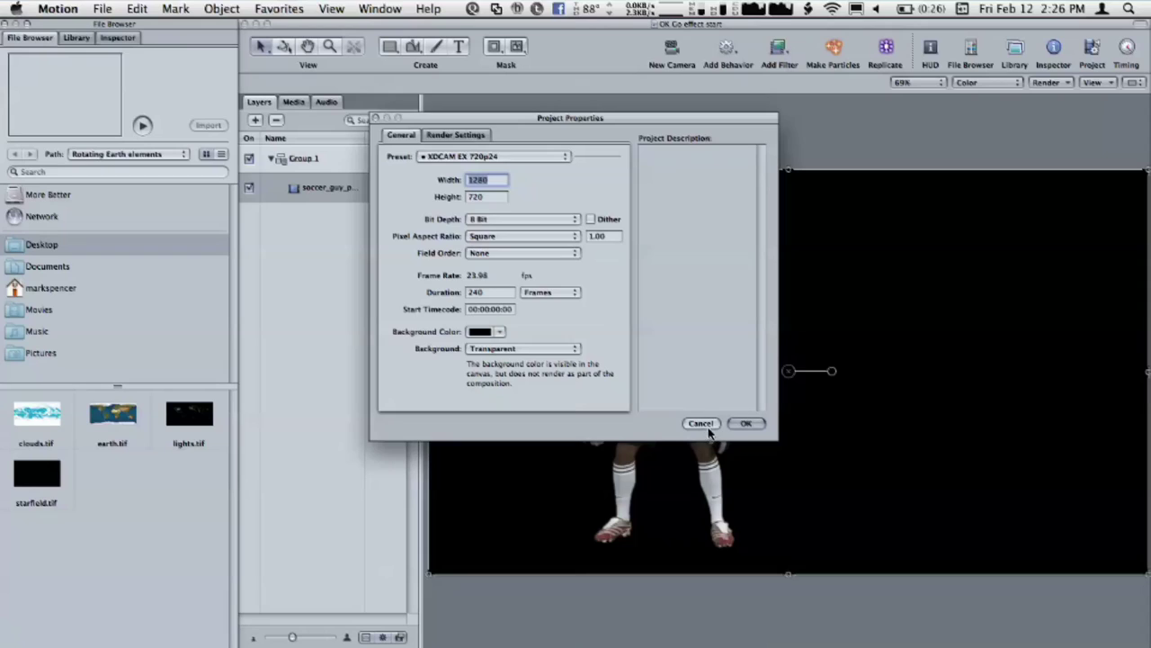
click(698, 423)
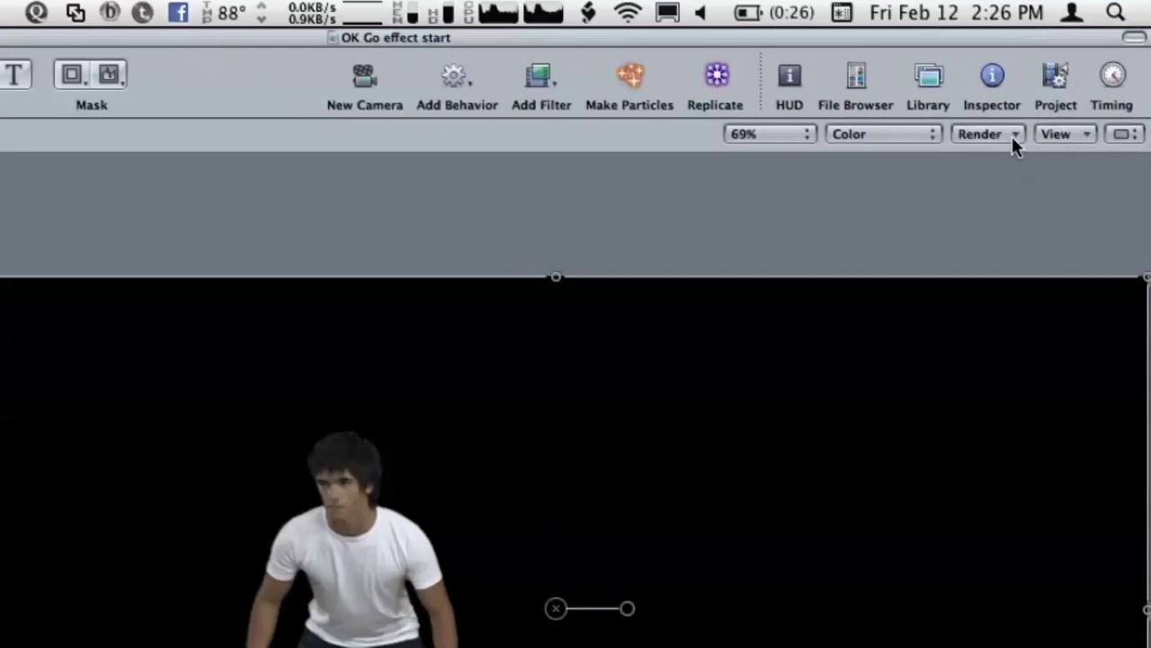
Set the canvas render options to Half resolution and Draft quality
click(1013, 140)
click(1011, 136)
click(1012, 137)
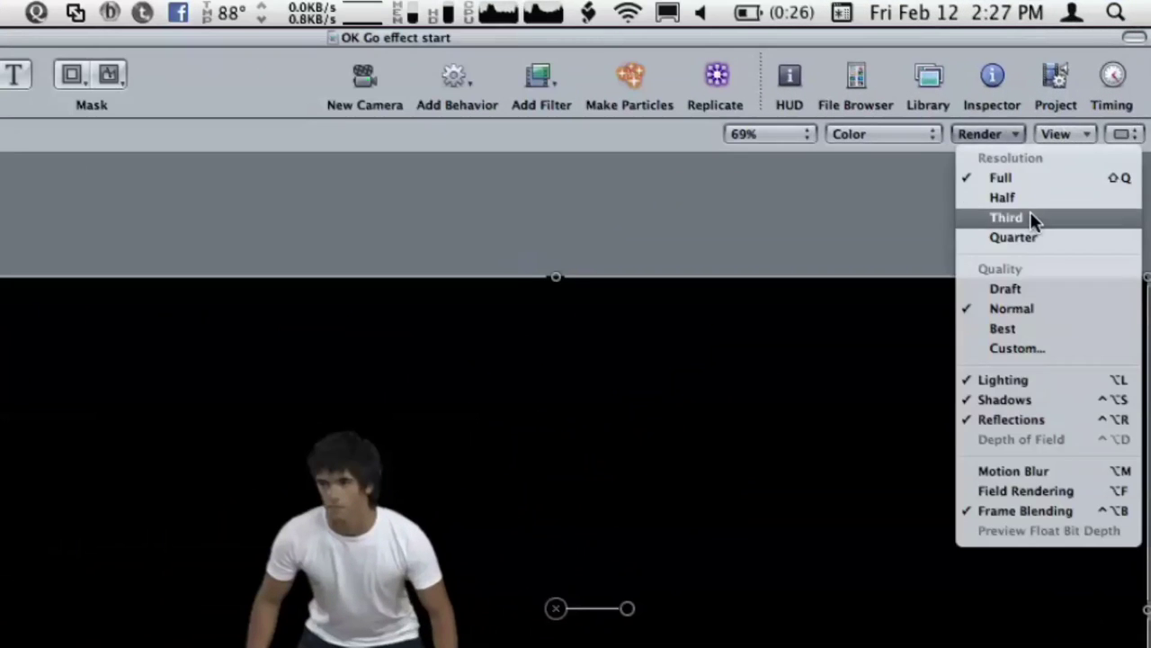
click(1034, 200)
click(1000, 139)
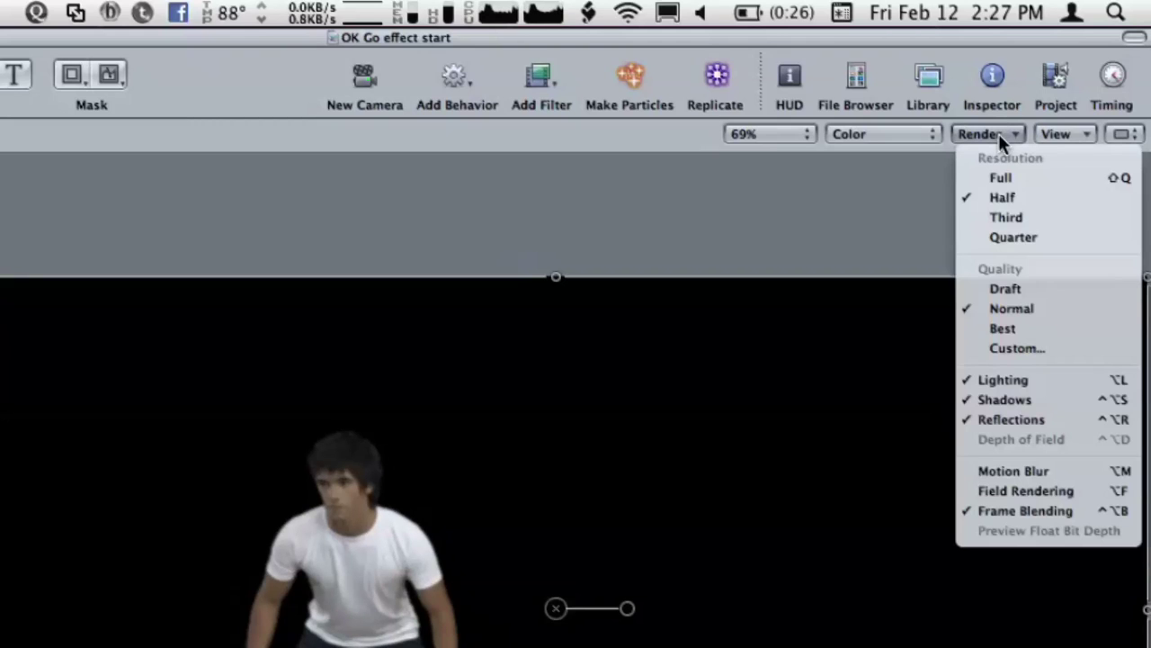
click(1044, 293)
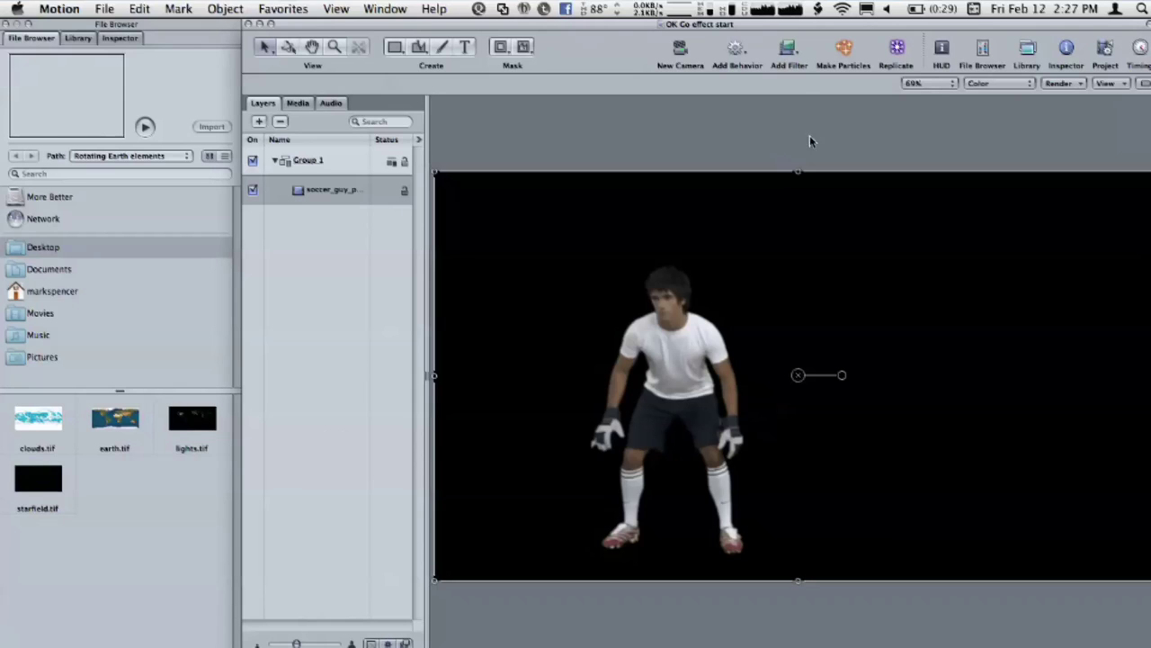
Convert the goalkeeper clip into a particle emitter and play to preview the spawning copies
click(846, 52)
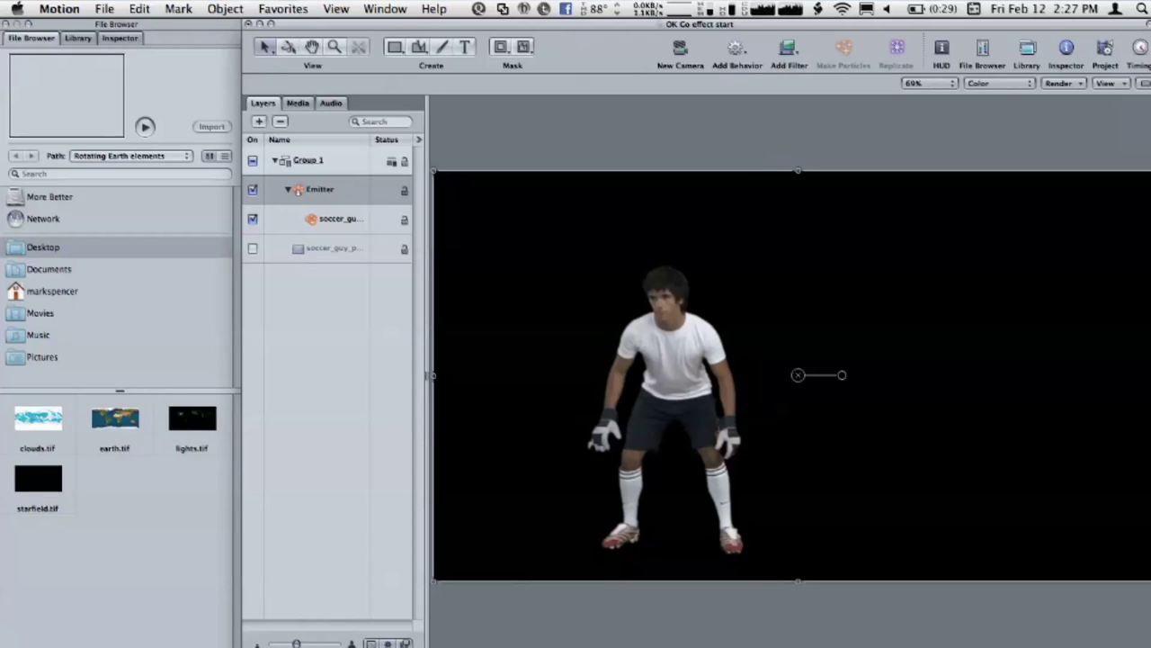
key(space)
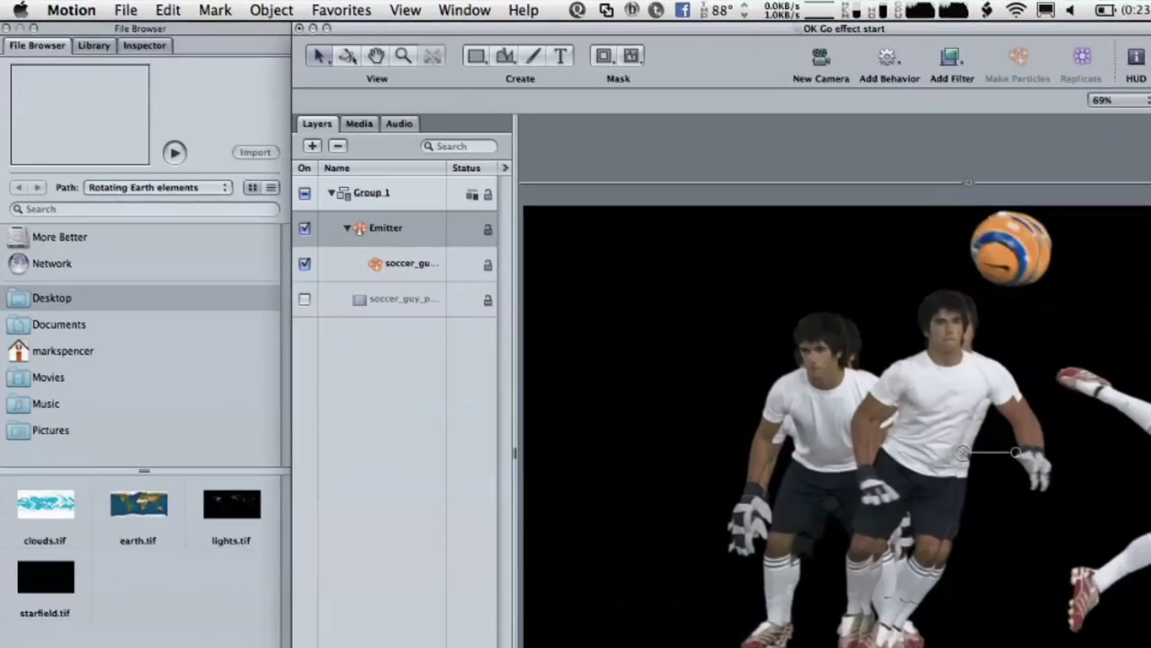
key(super+3)
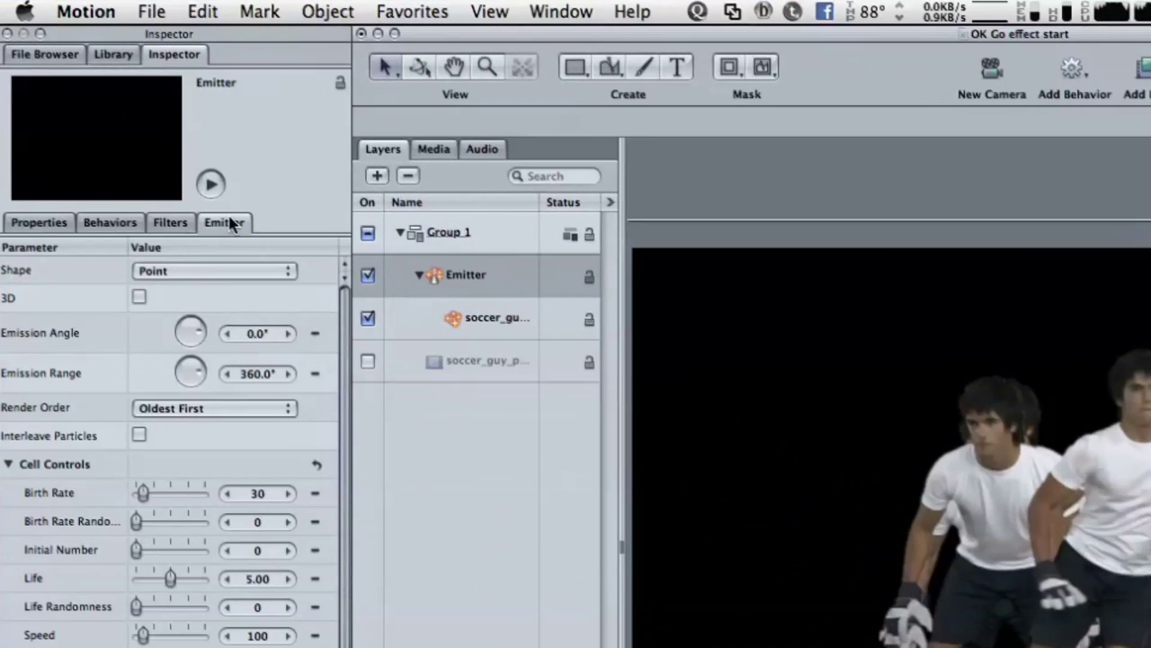
Turn off Play Frames on the emitter, then scrub and play to check the copies
scroll(159, 629, down, 5)
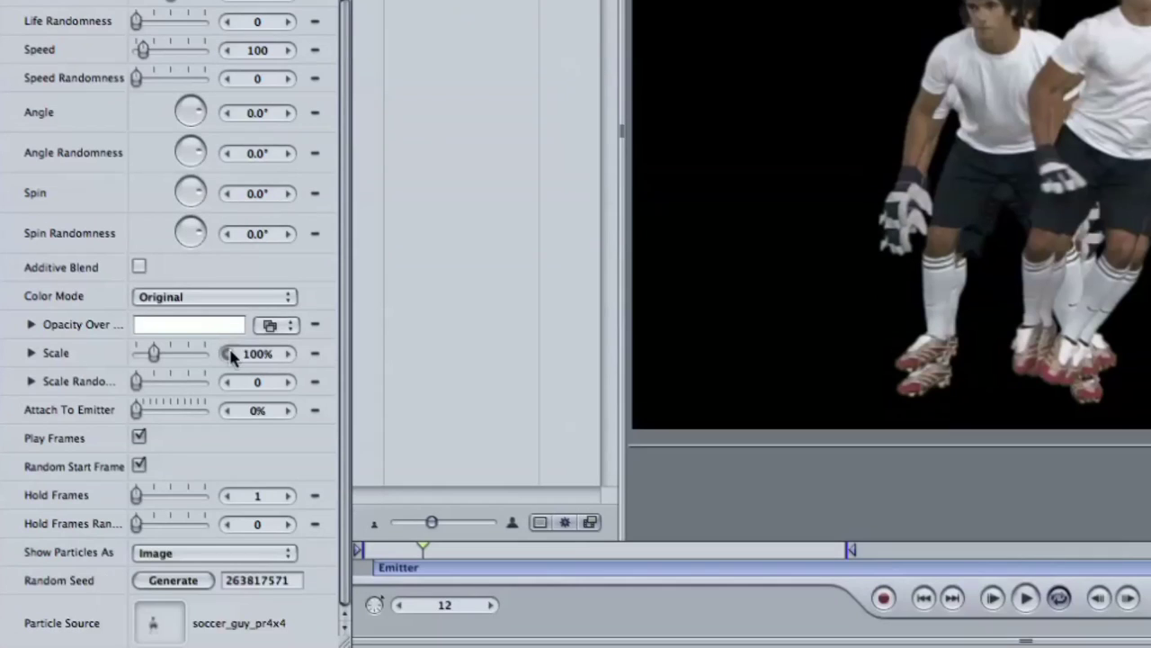
click(139, 438)
scroll(135, 441, up, 2)
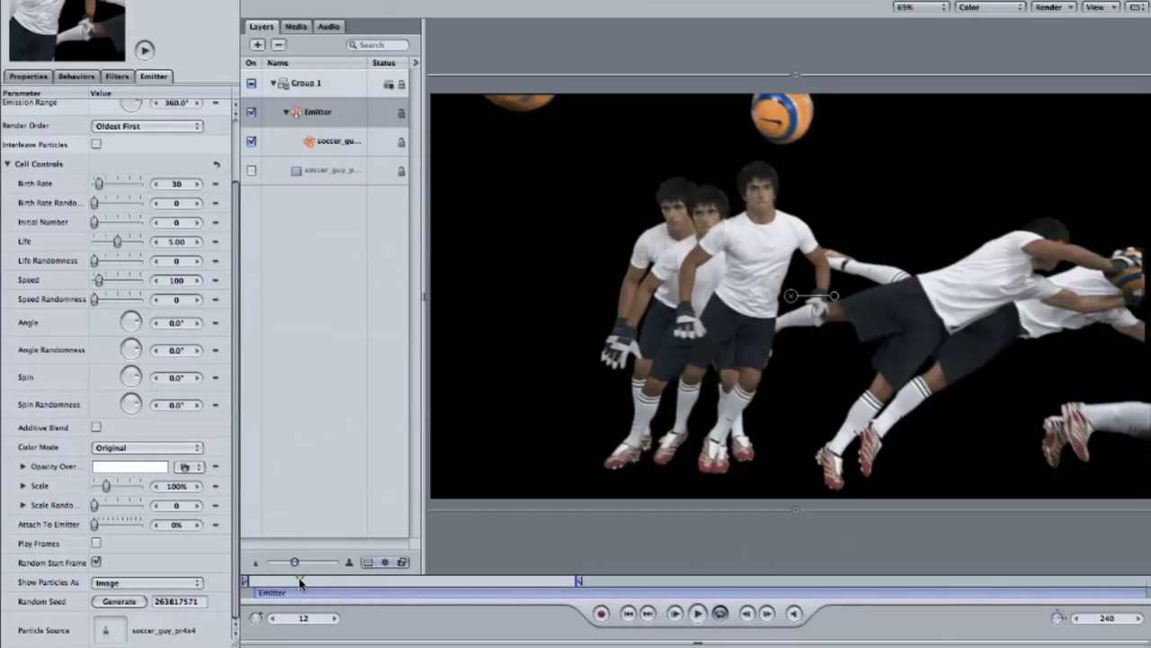
drag(441, 552, 397, 544)
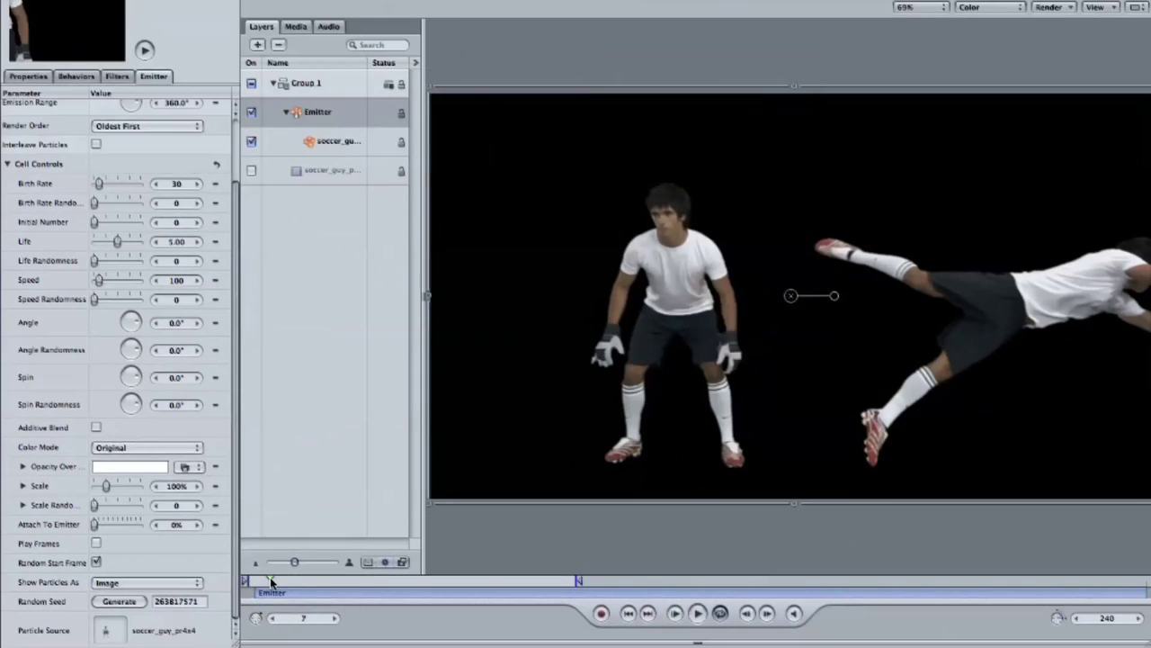
drag(270, 580, 293, 582)
key(space)
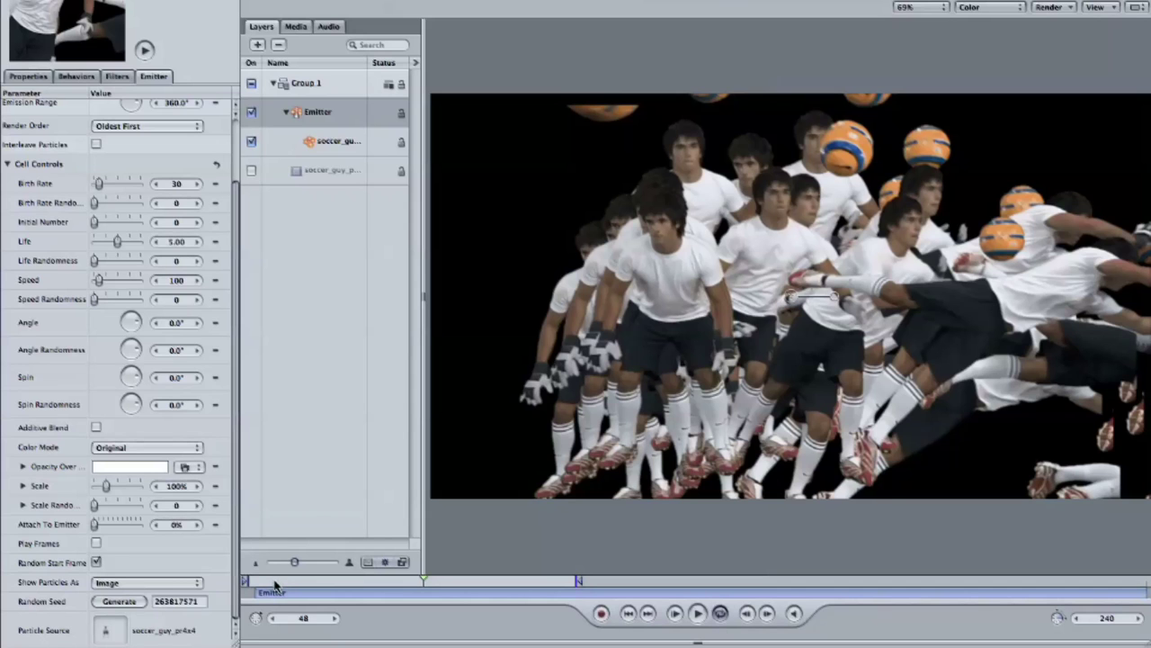
Disable Random Start Frame so all copies start on frame 1, scrubbing to watch them spawn
click(275, 585)
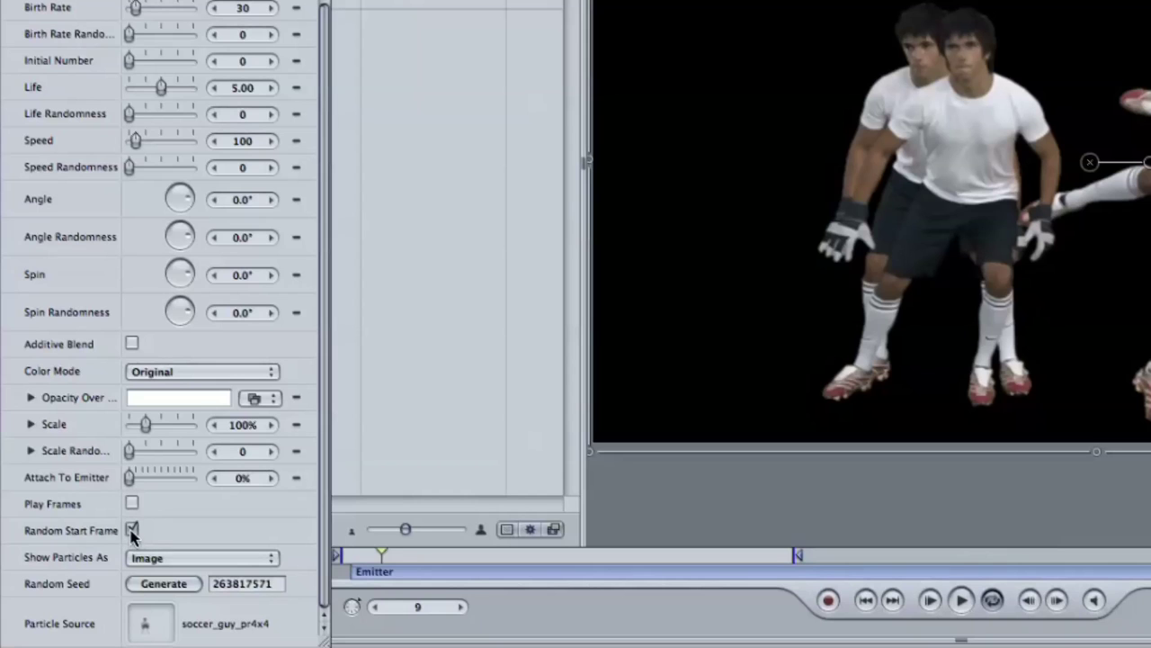
click(132, 531)
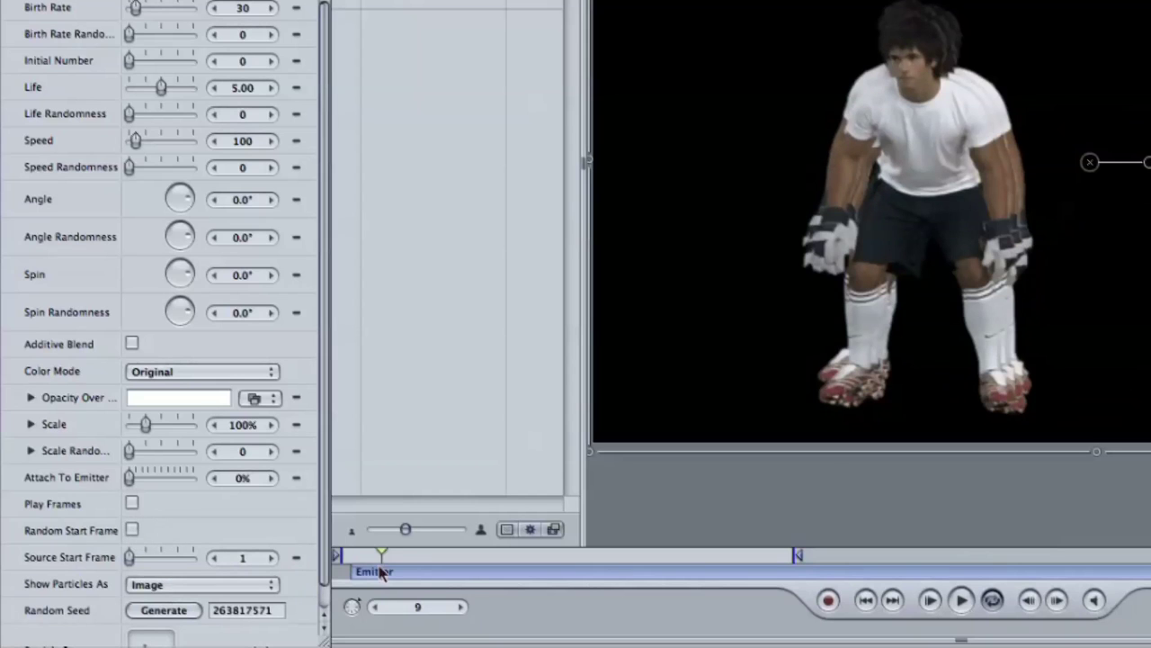
drag(382, 573, 355, 558)
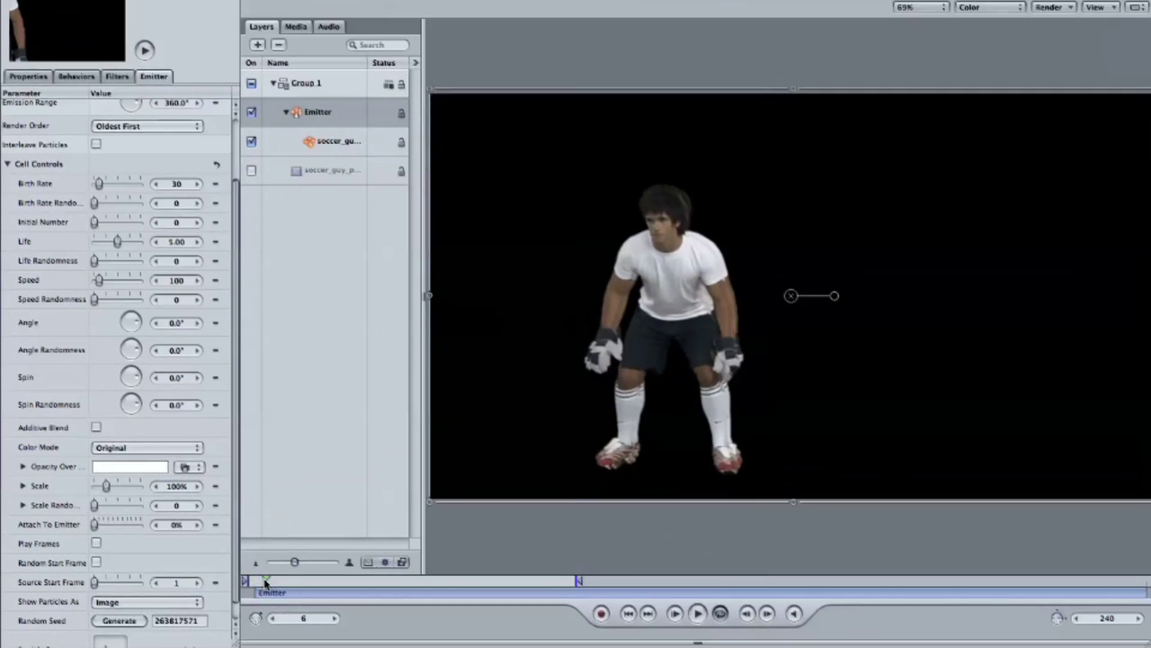
drag(265, 582, 314, 579)
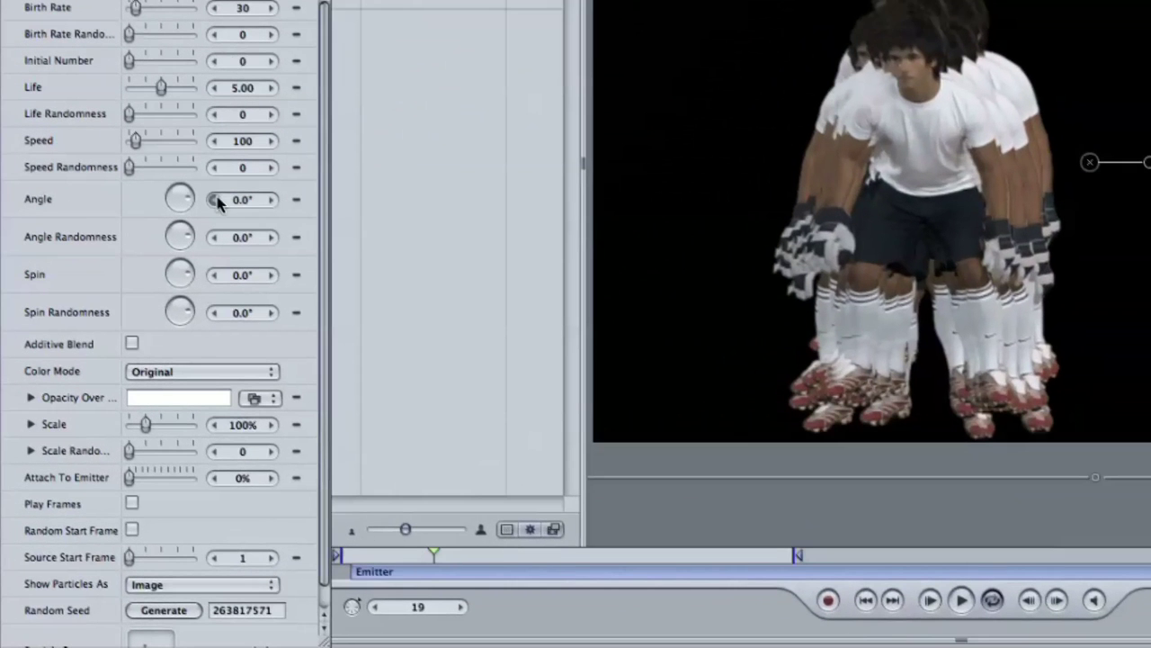
click(236, 142)
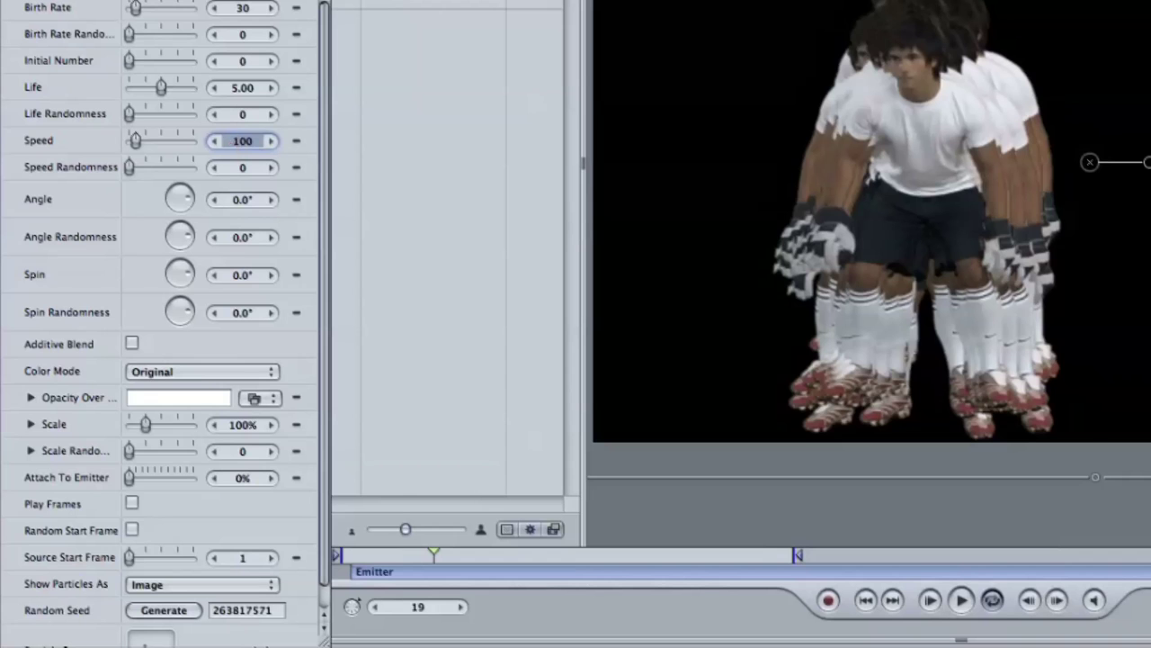
Set emitter Speed to 0 so copies stack in place, and scrub near the start
text(0)
key(Return)
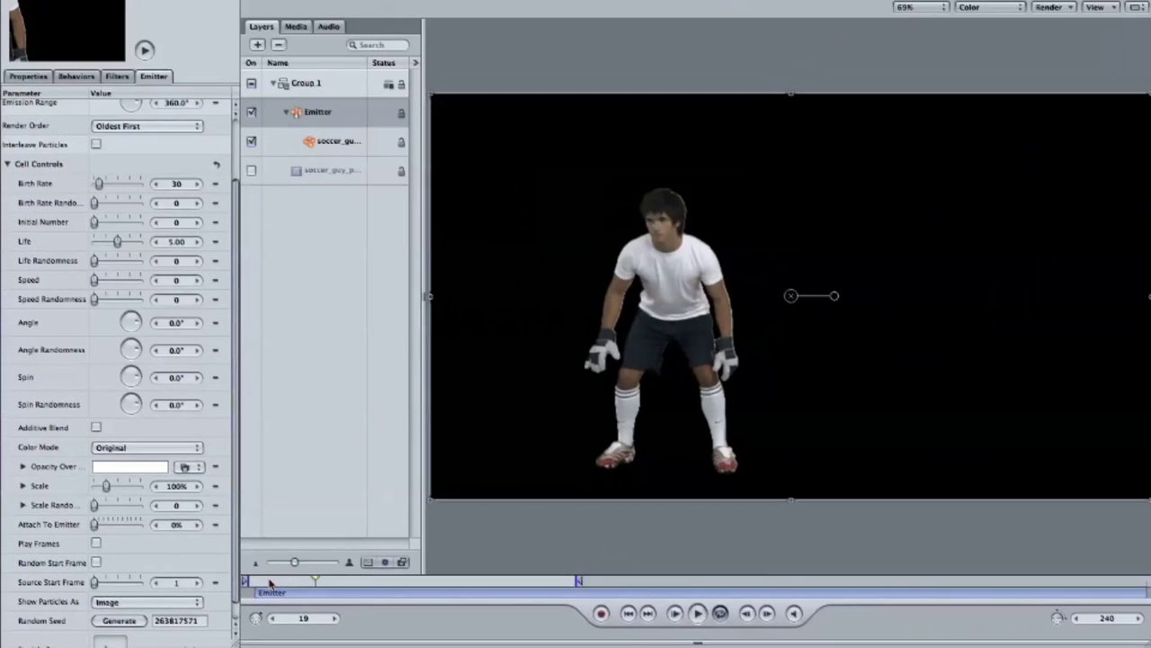
drag(434, 555, 370, 559)
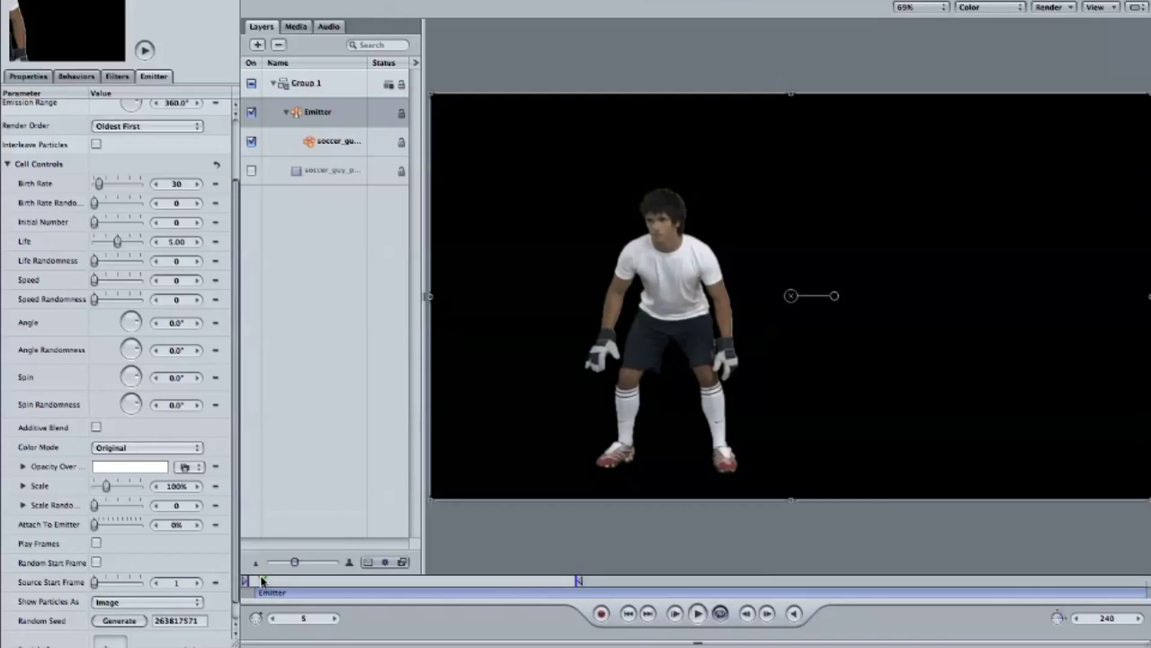
drag(262, 580, 260, 580)
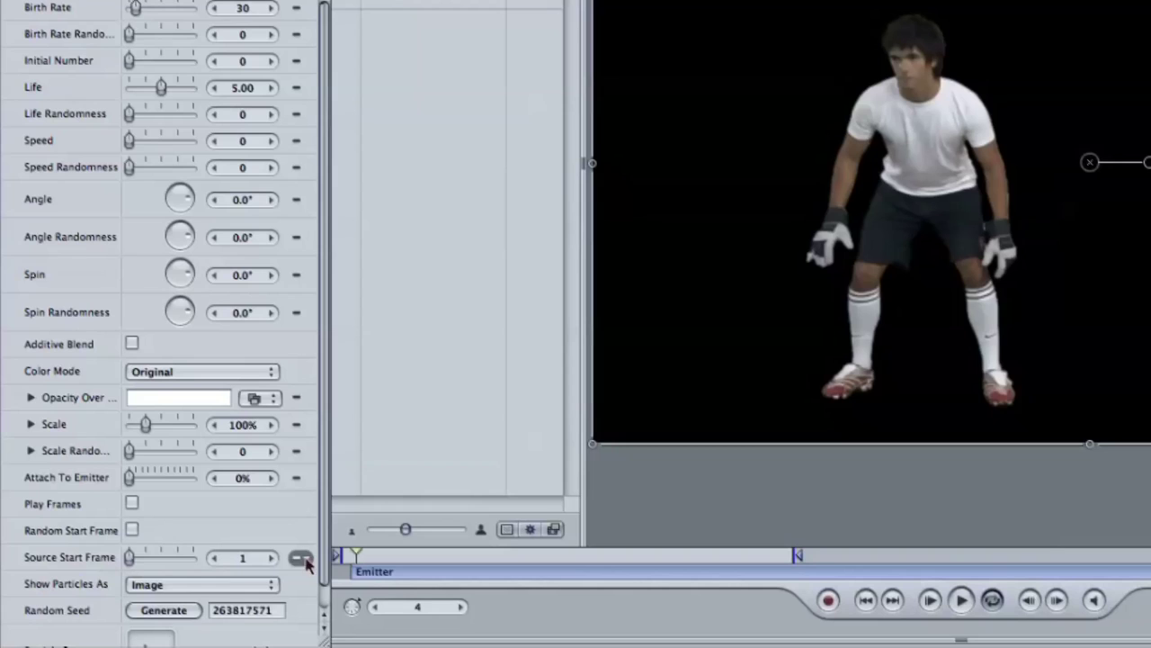
drag(347, 551, 326, 560)
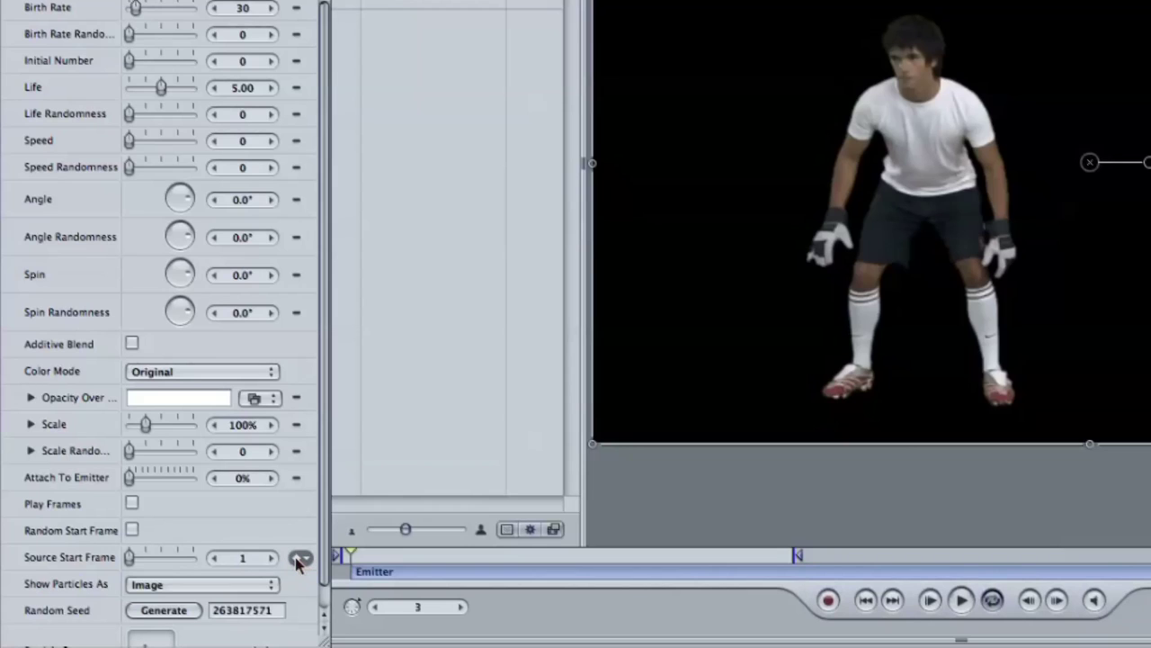
drag(420, 607, 462, 615)
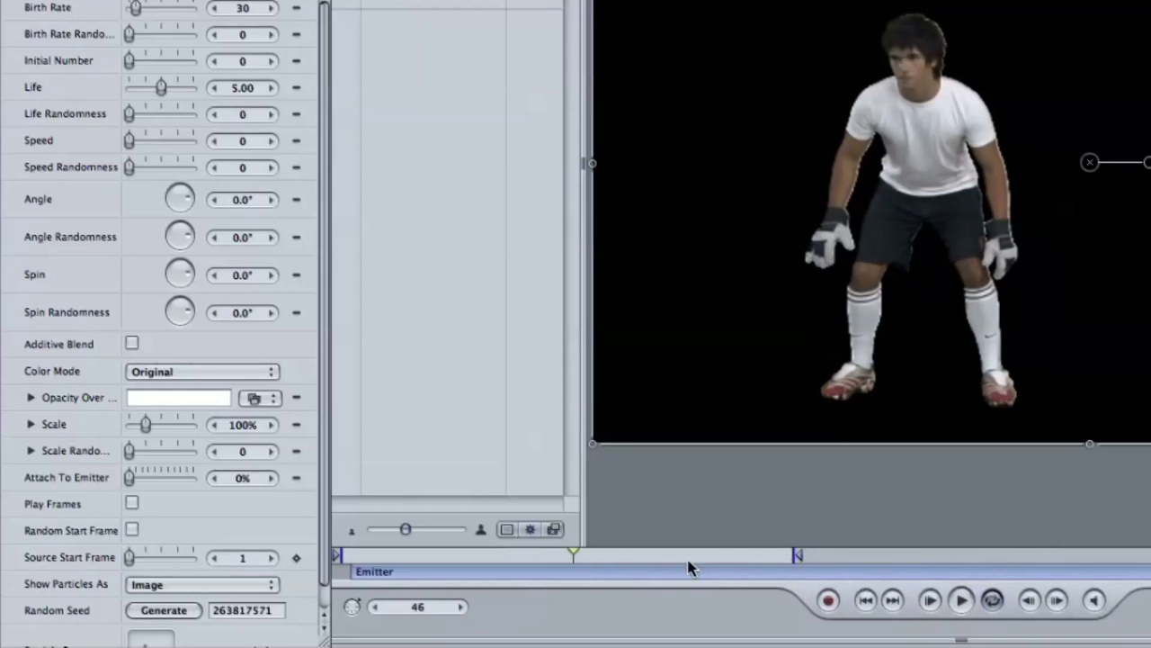
Move to frame 84 to key Source Start Frame at 84
click(769, 556)
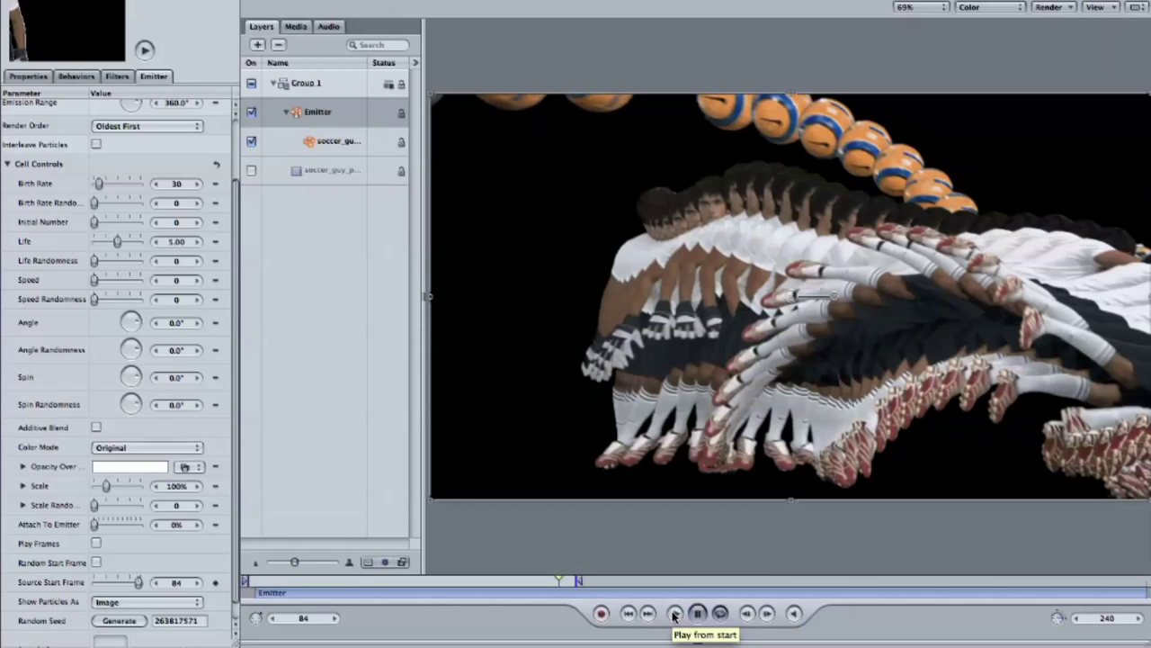
Play the goalkeeper time-trail animation from the first frame
click(672, 614)
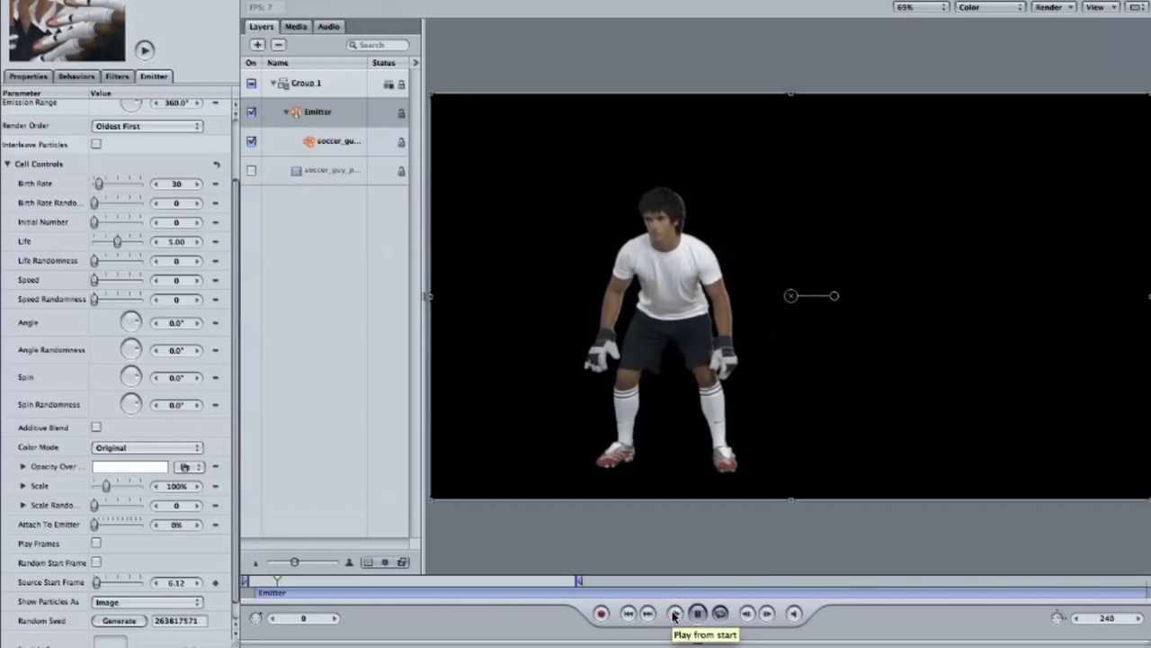